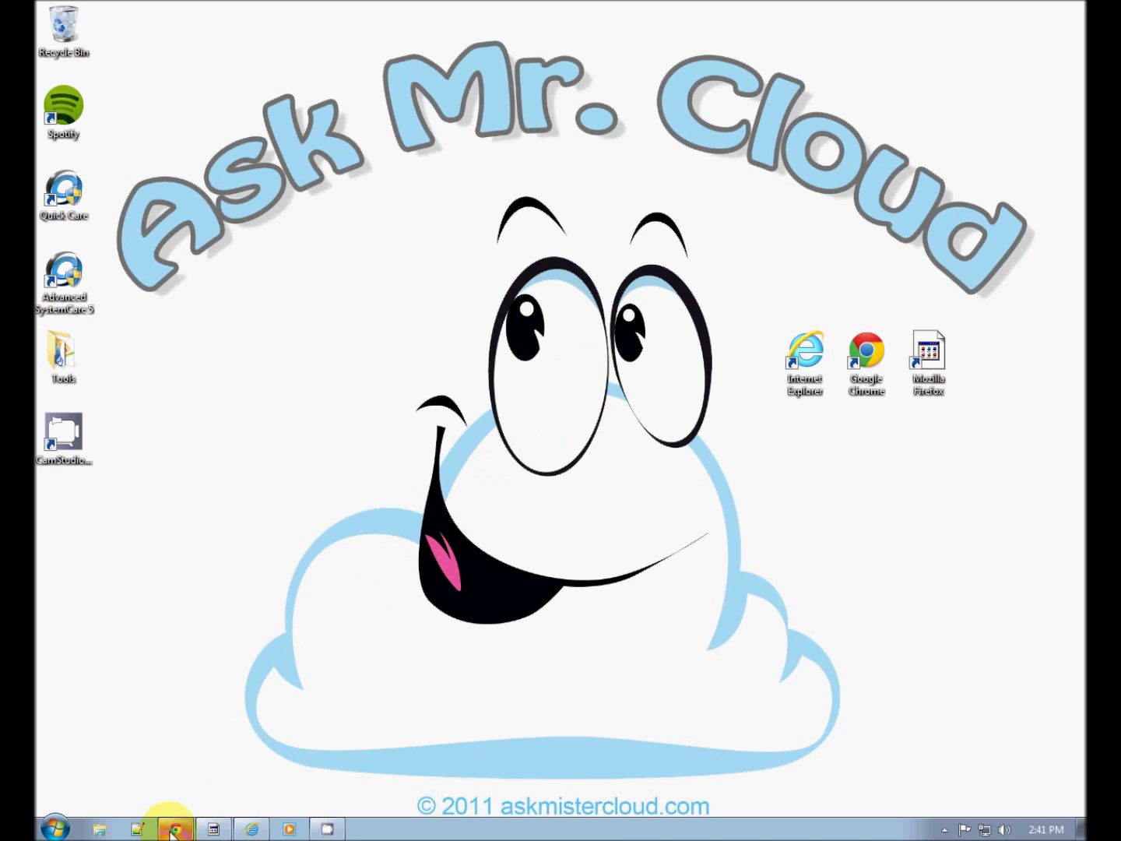
# Step: Preview the Chrome, Firefox and IE taskbar windows, then restore Chrome showing iGoogle
pyautogui.moveTo(214, 832)
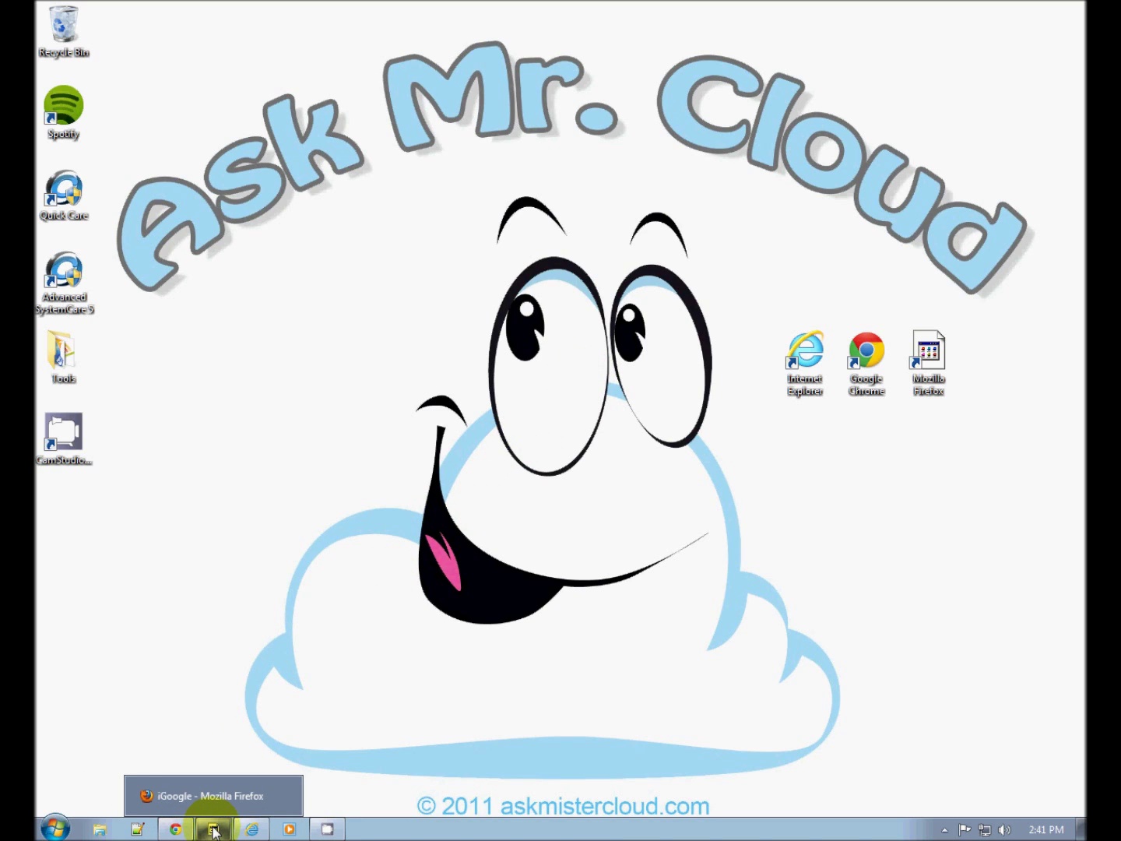
pyautogui.moveTo(250, 832)
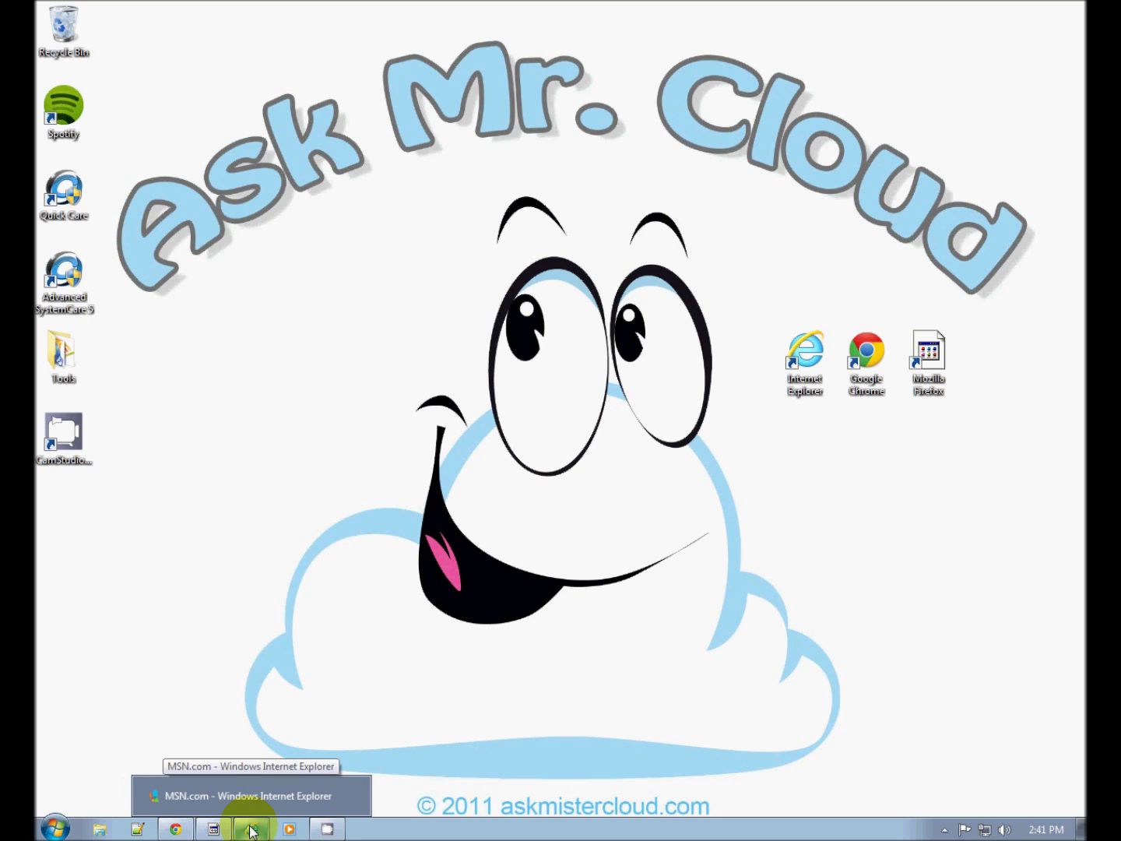
pyautogui.click(177, 830)
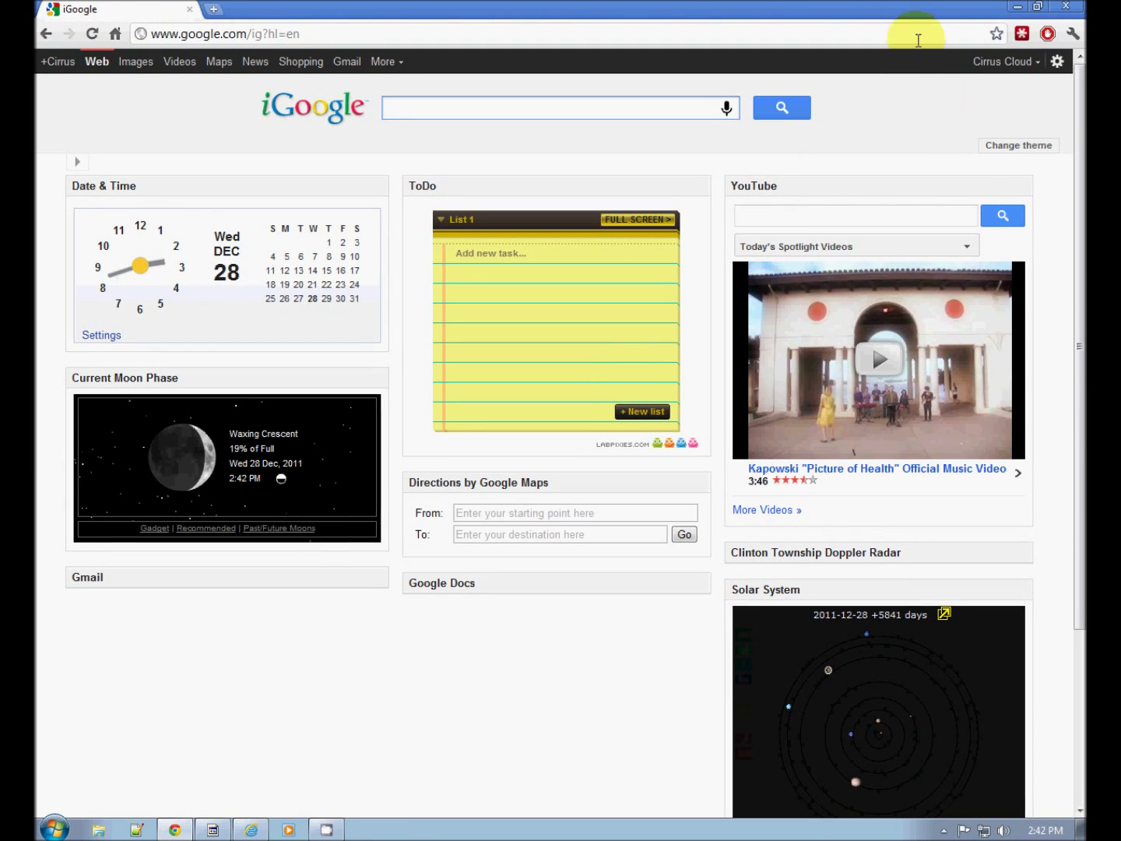
pyautogui.click(1074, 36)
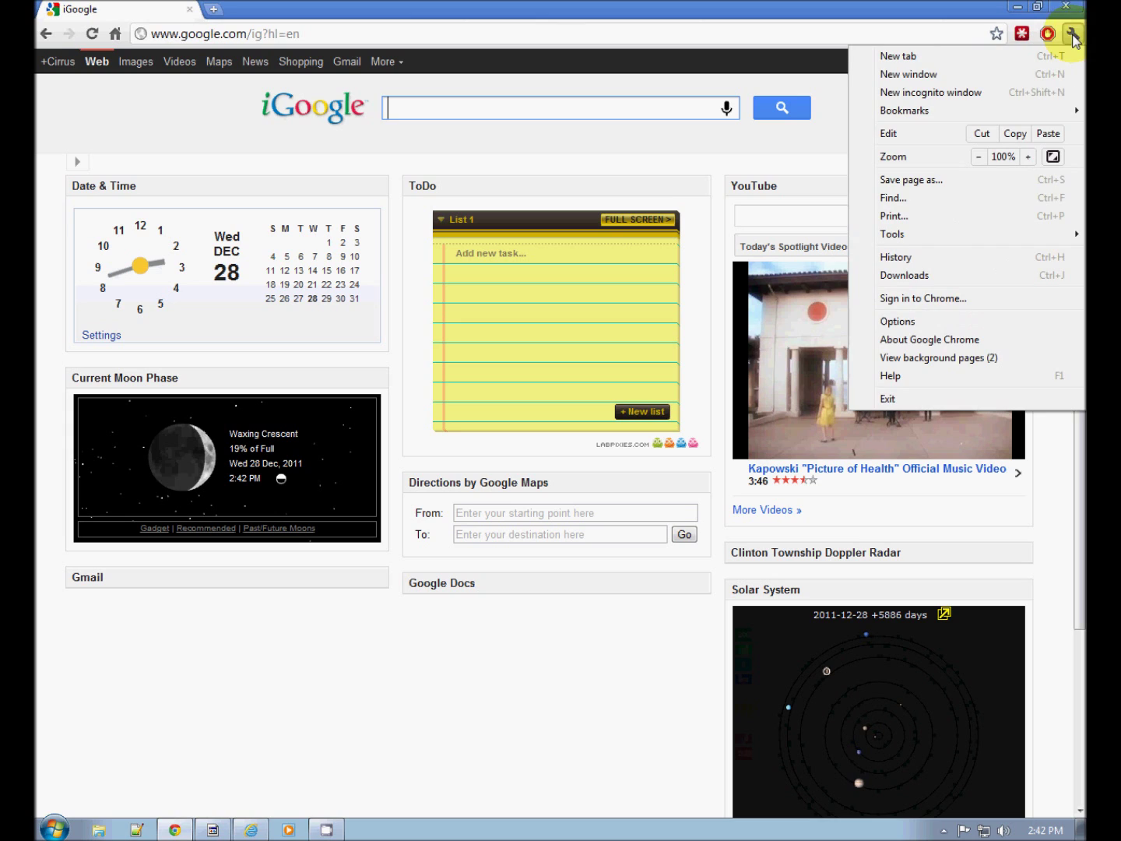
pyautogui.click(927, 340)
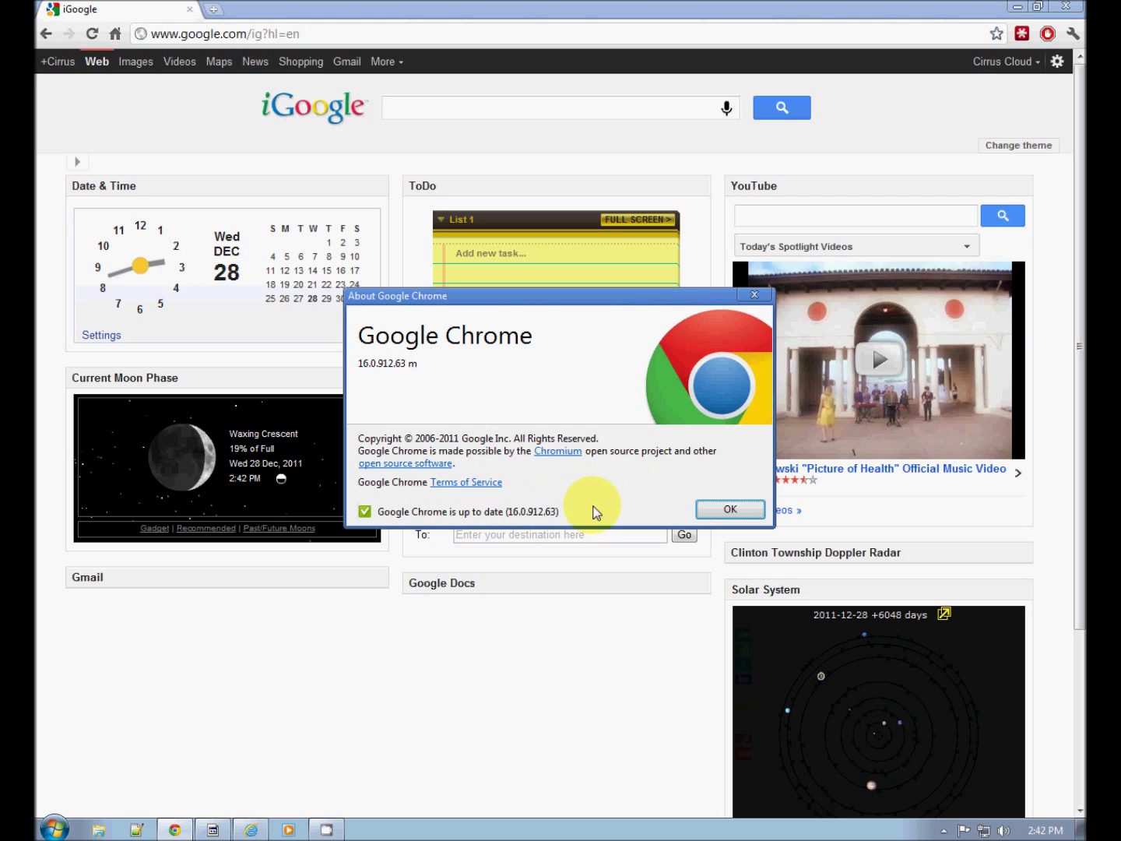
pyautogui.click(731, 511)
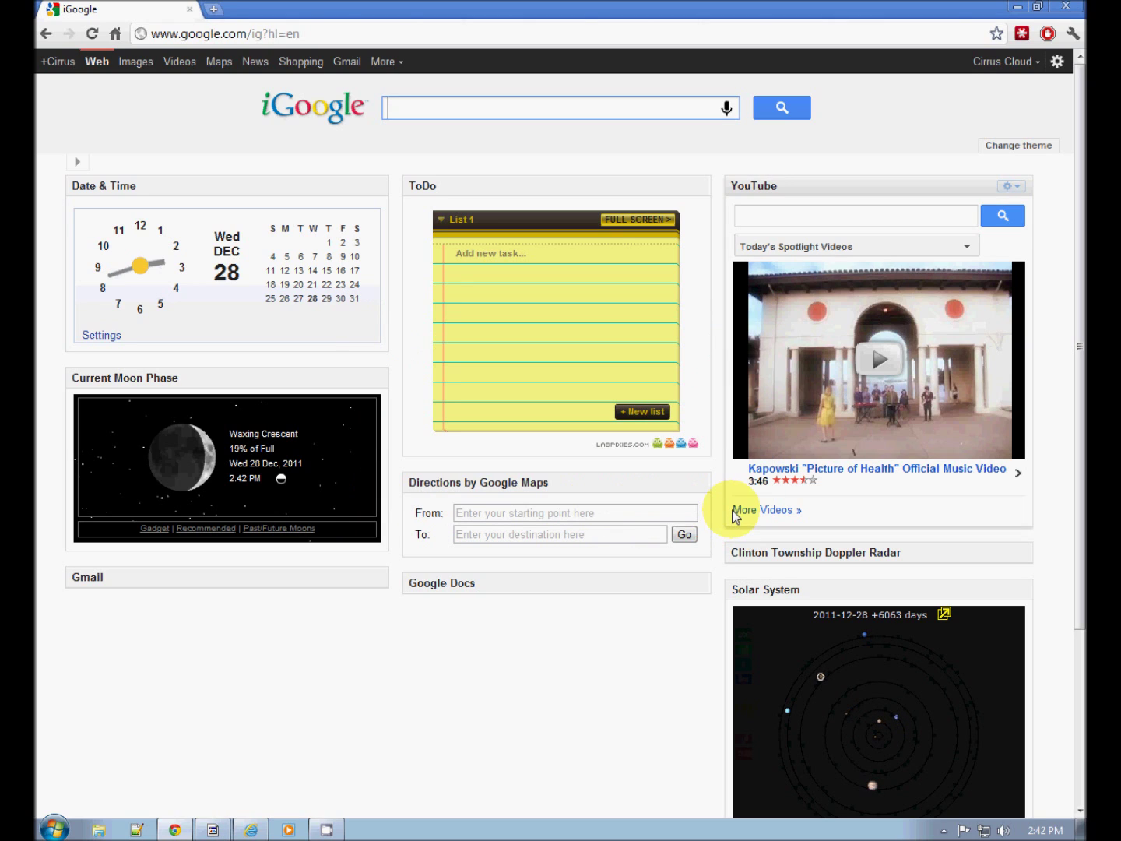
# Step: Minimize Chrome and bring up Firefox with the iGoogle page
pyautogui.click(1017, 8)
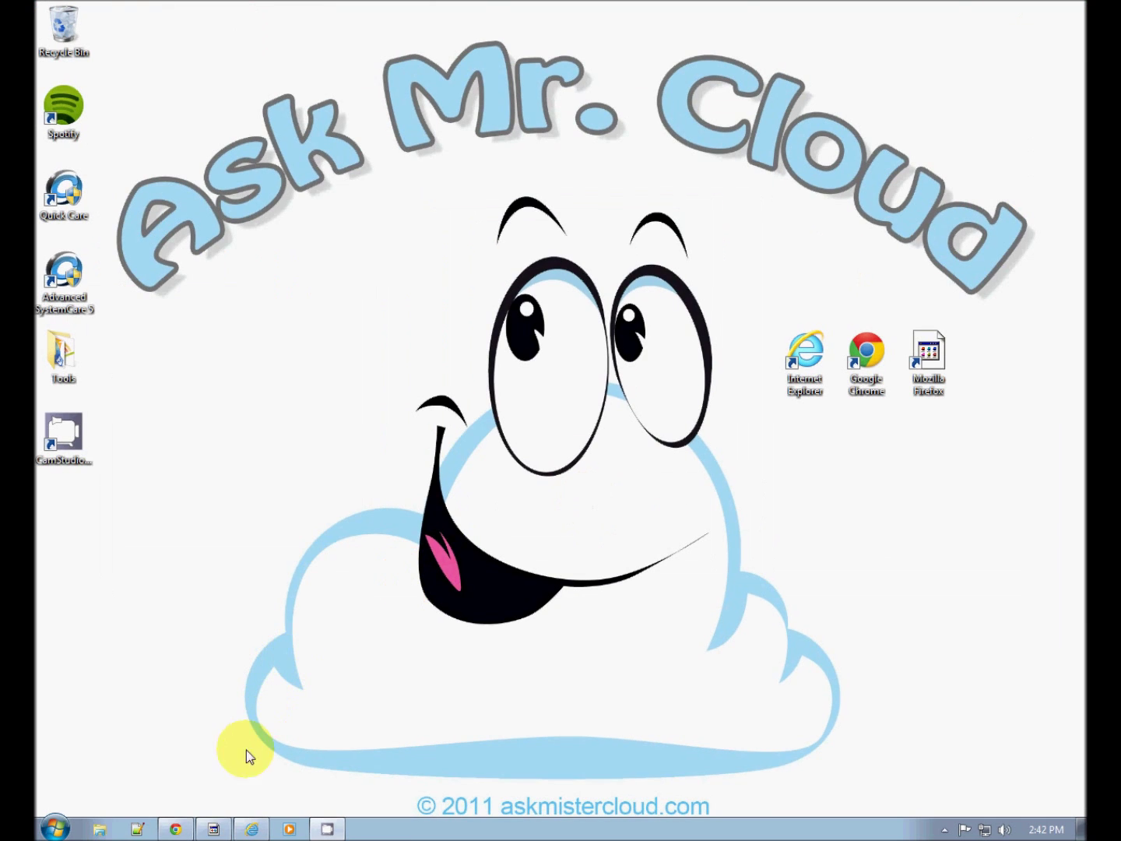
pyautogui.click(214, 831)
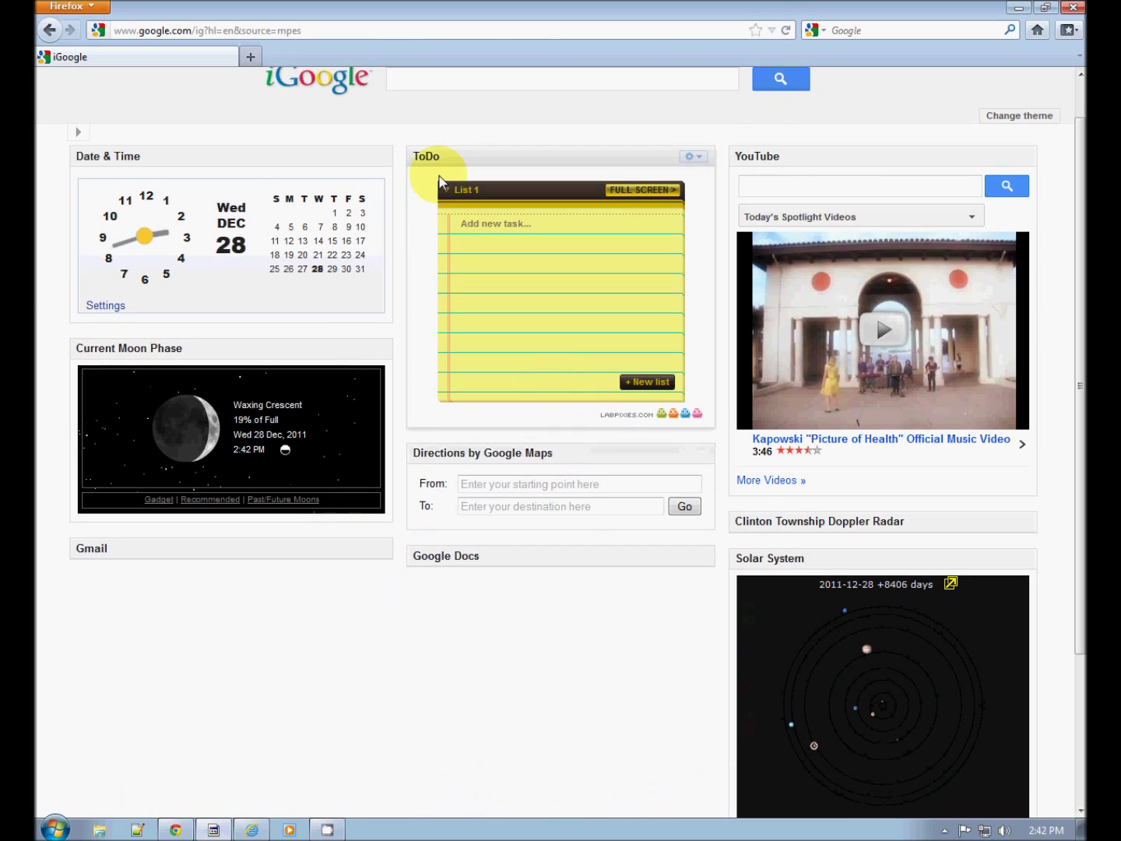
pyautogui.scroll(1, 357, 150)
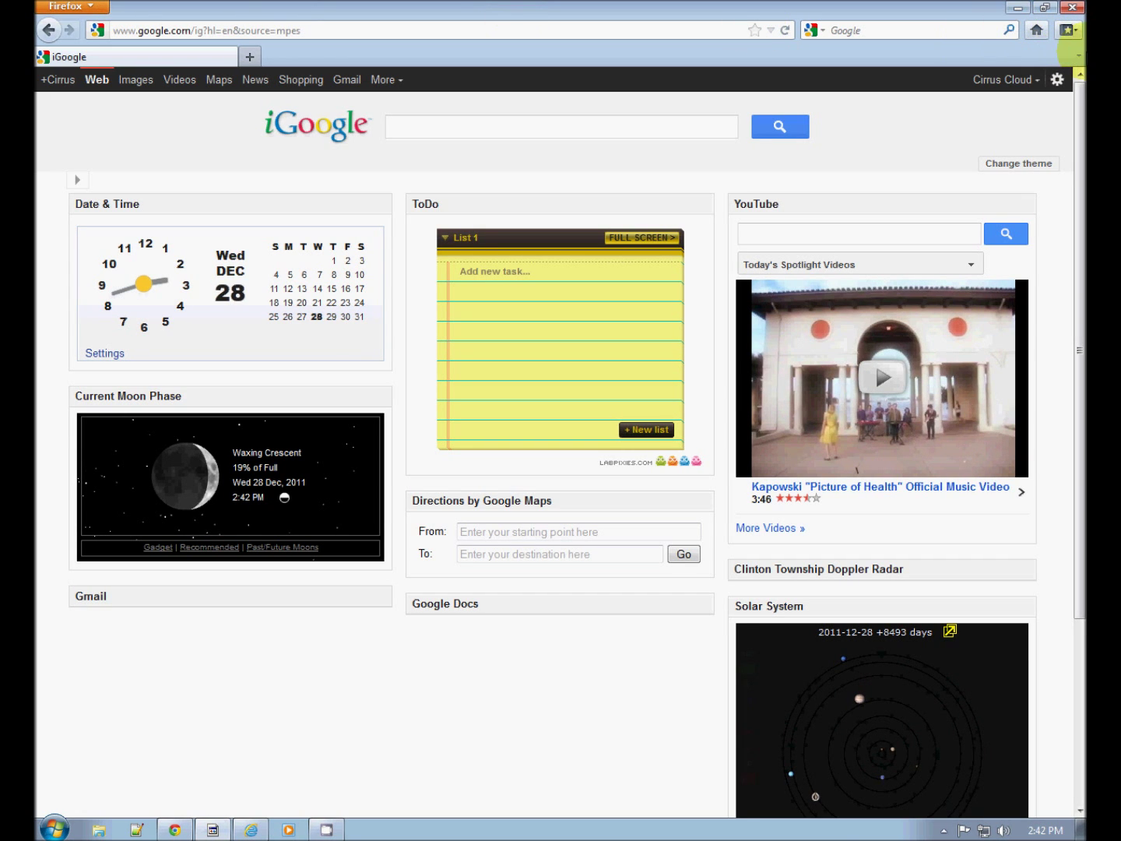
# Step: Check in About Firefox that version 9.0.1 is up to date, then close it
pyautogui.click(92, 11)
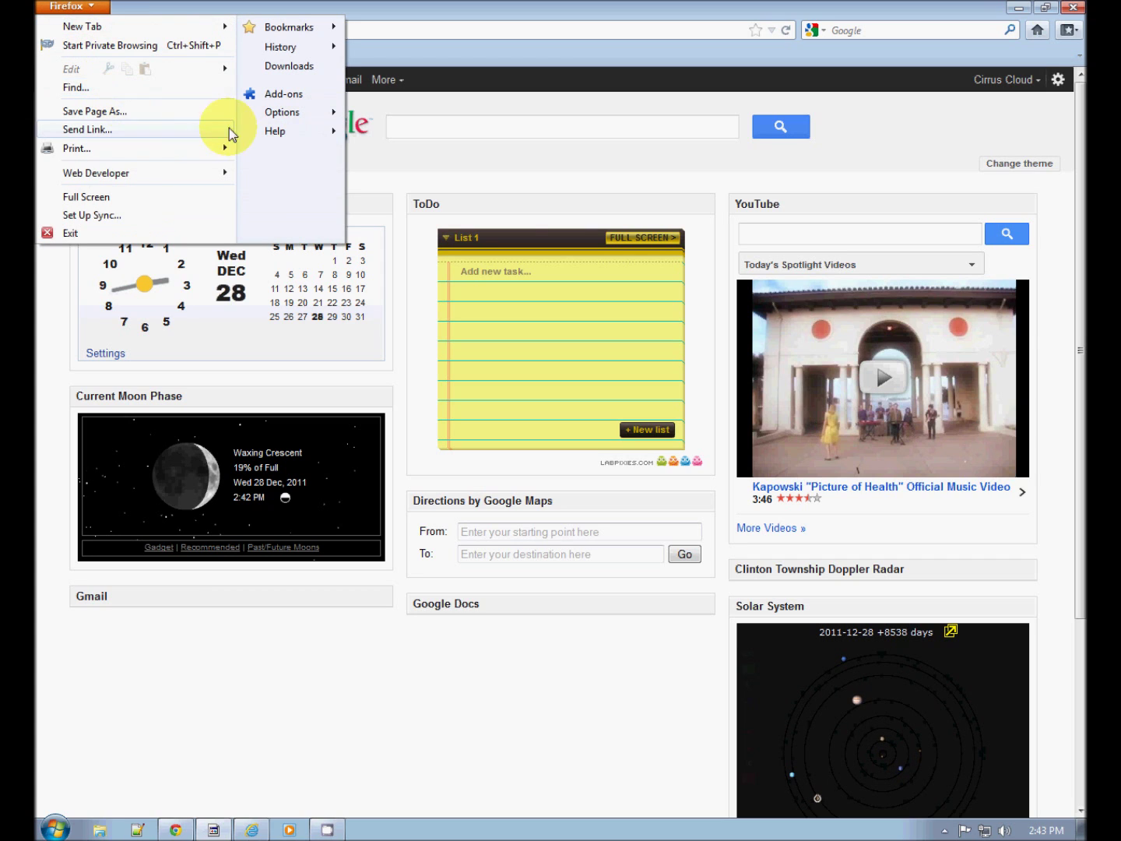
pyautogui.moveTo(310, 133)
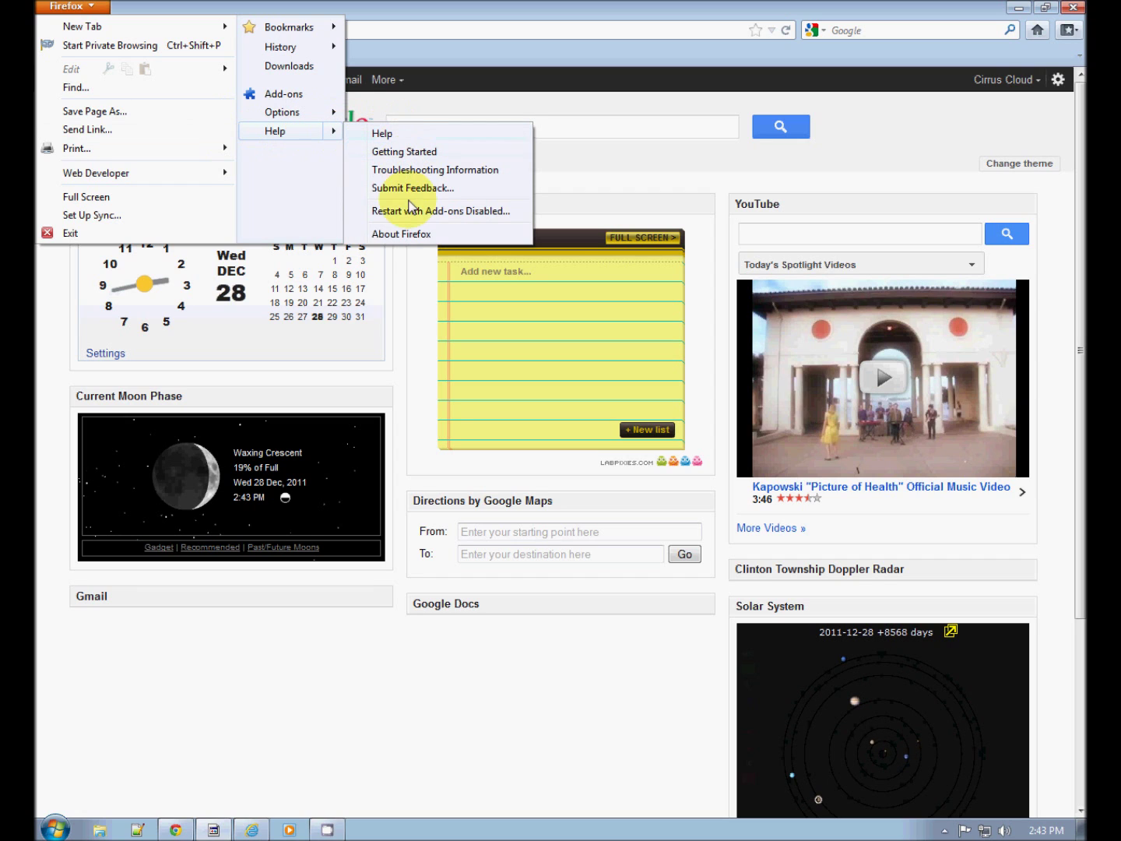
pyautogui.click(411, 243)
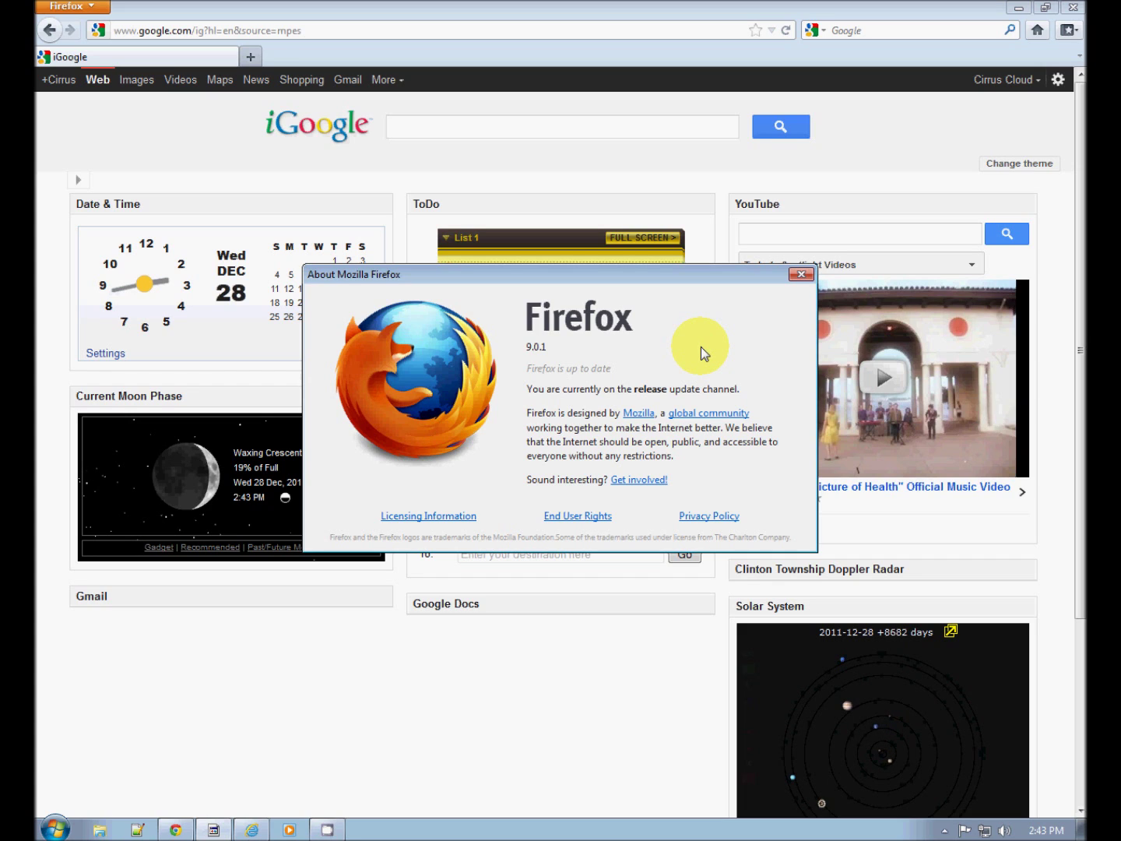
pyautogui.click(802, 275)
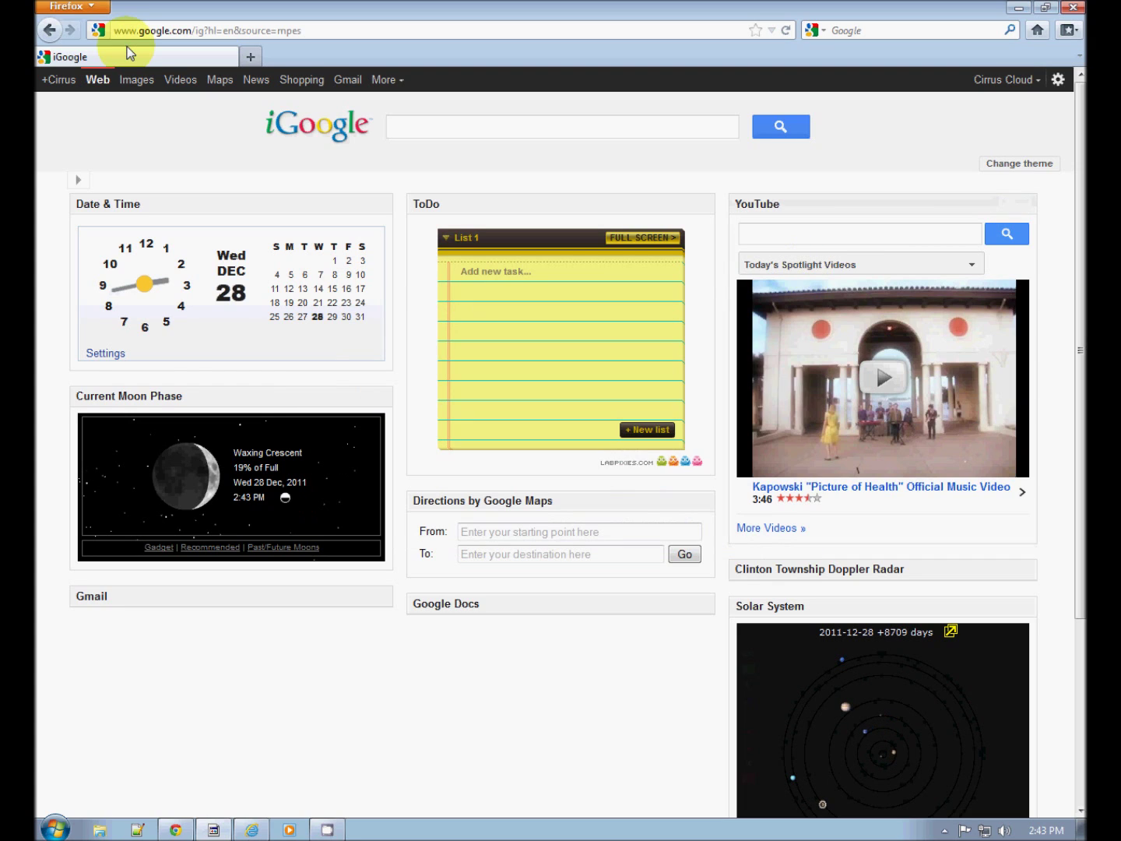
# Step: Switch to Internet Explorer on MSN and check its version 9.0.8112.16421 in About Internet Explorer
pyautogui.click(1016, 10)
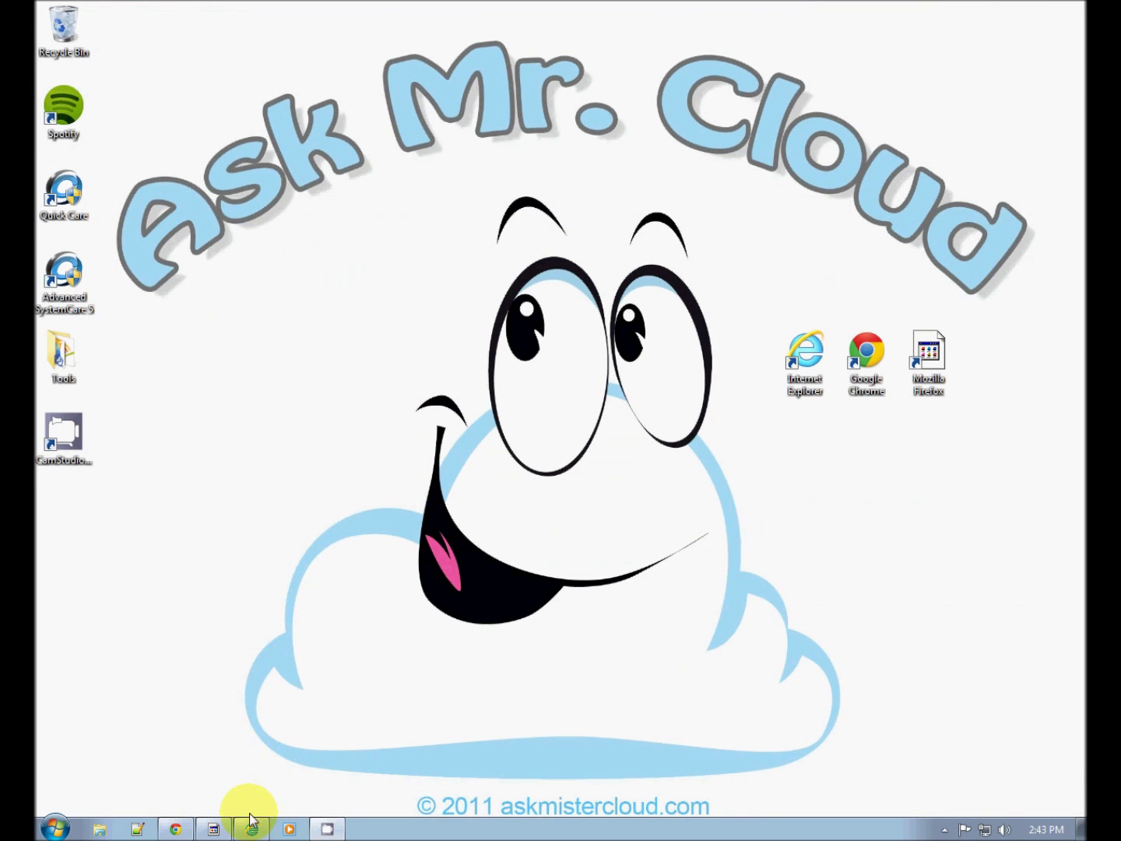
pyautogui.click(250, 819)
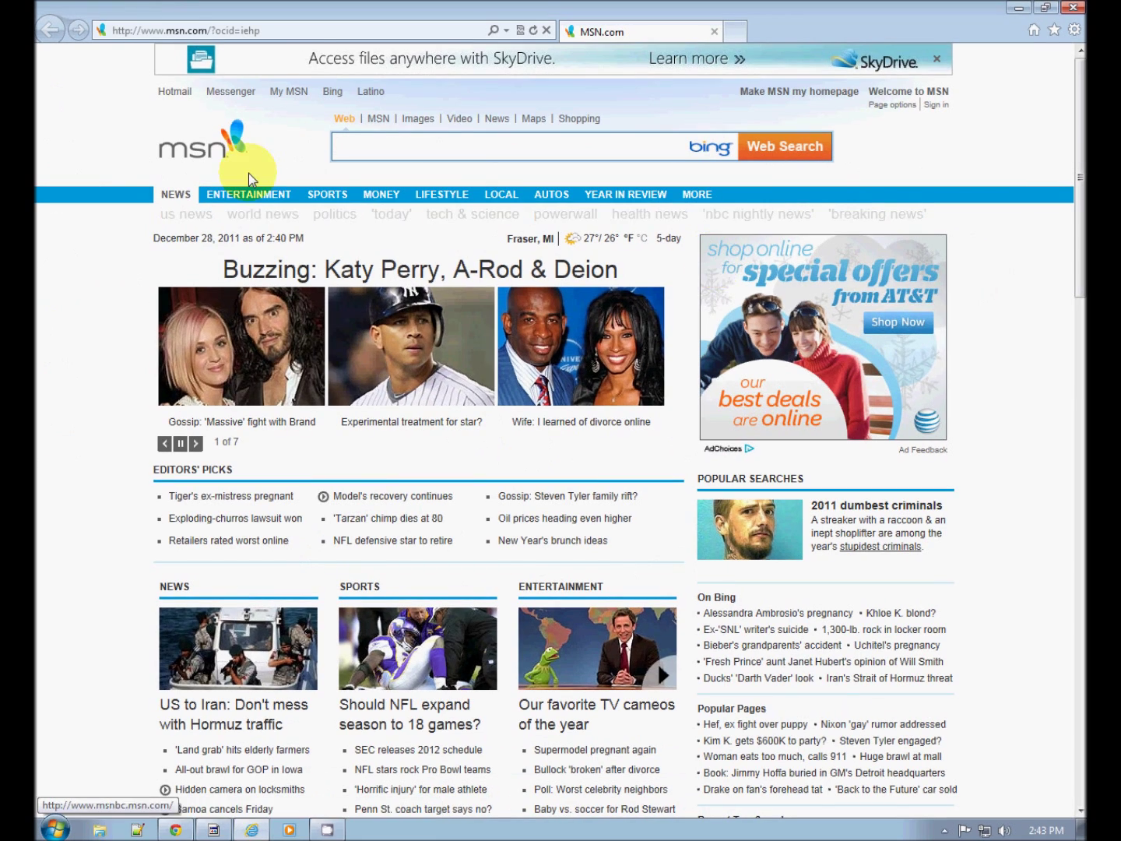
pyautogui.click(1073, 31)
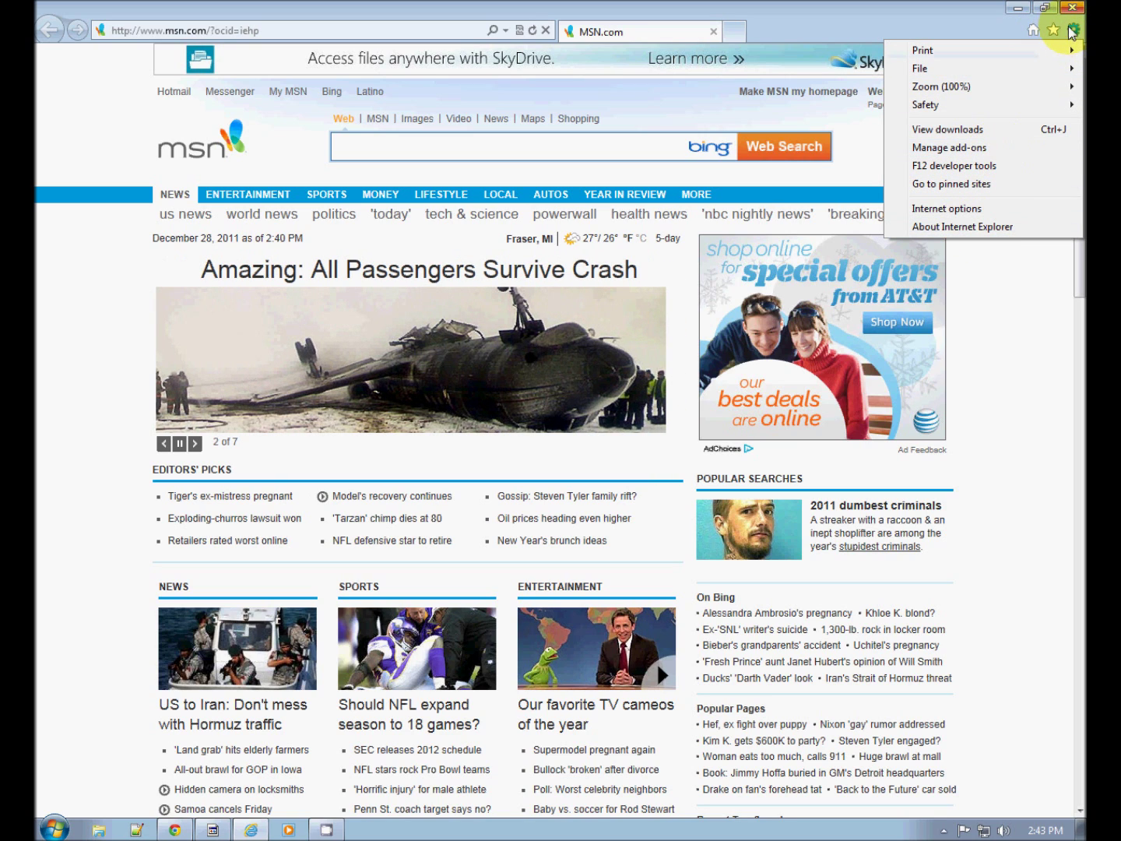
pyautogui.click(963, 228)
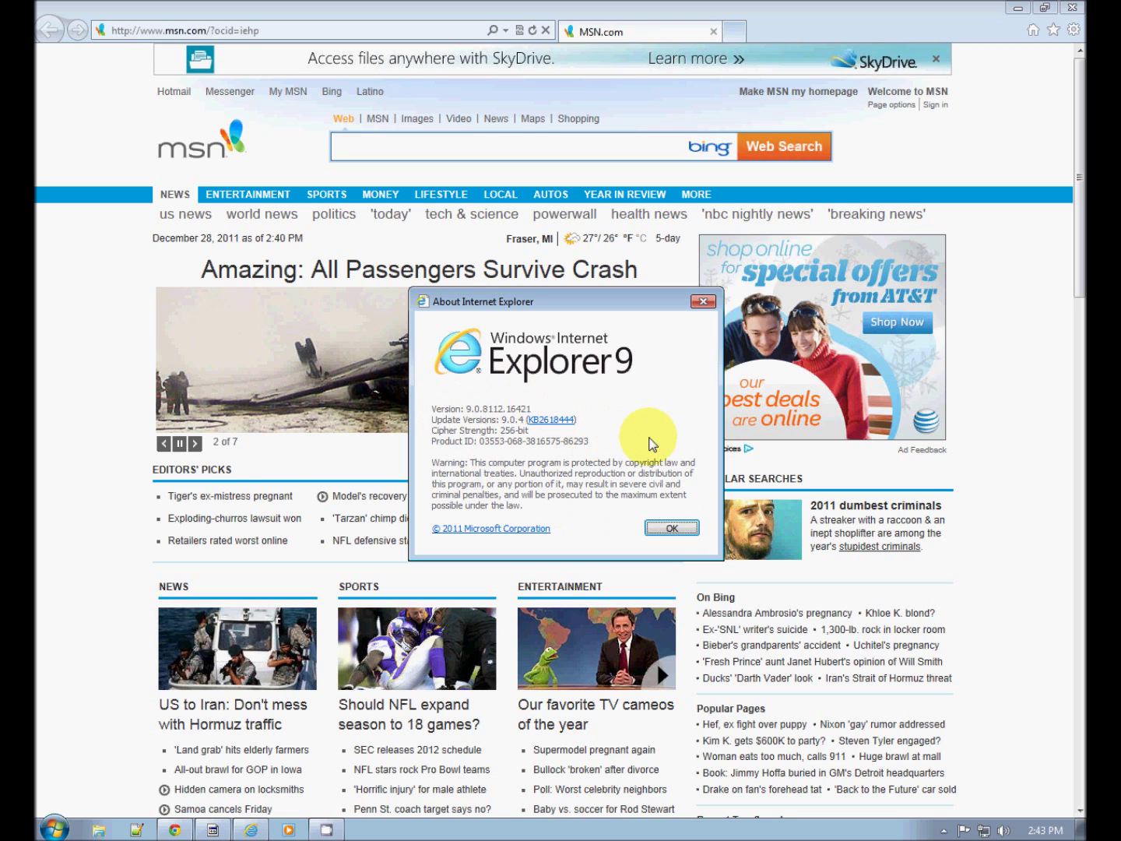
pyautogui.click(674, 530)
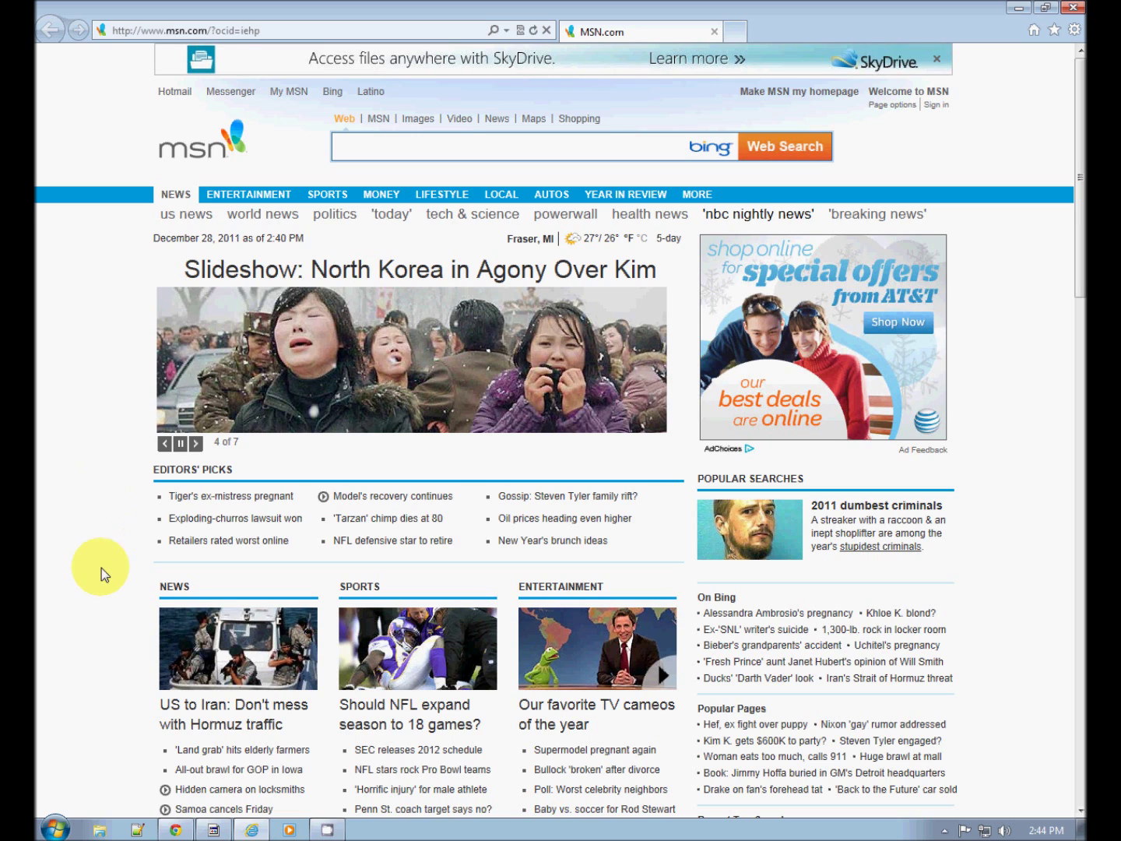
# Step: Launch Windows Update from the Start menu's All Programs list
pyautogui.click(54, 829)
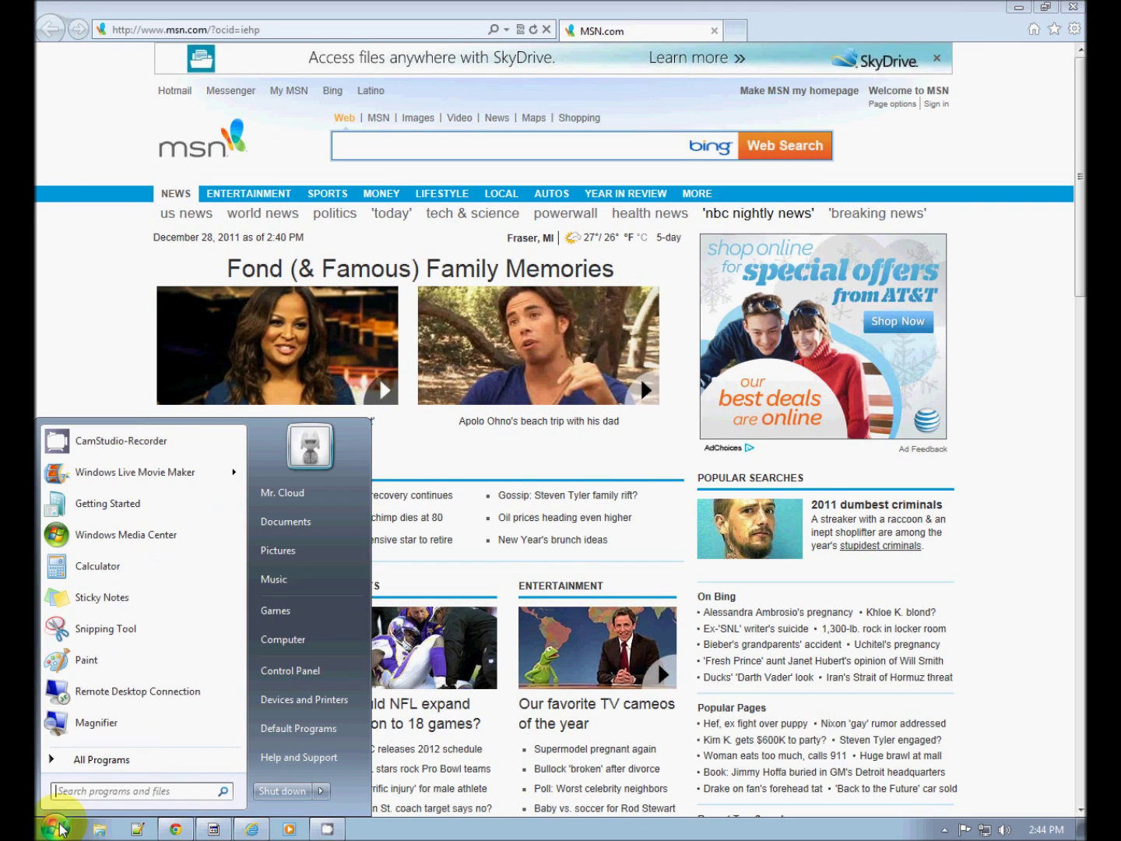
pyautogui.click(61, 828)
pyautogui.click(61, 829)
pyautogui.click(61, 829)
pyautogui.click(60, 829)
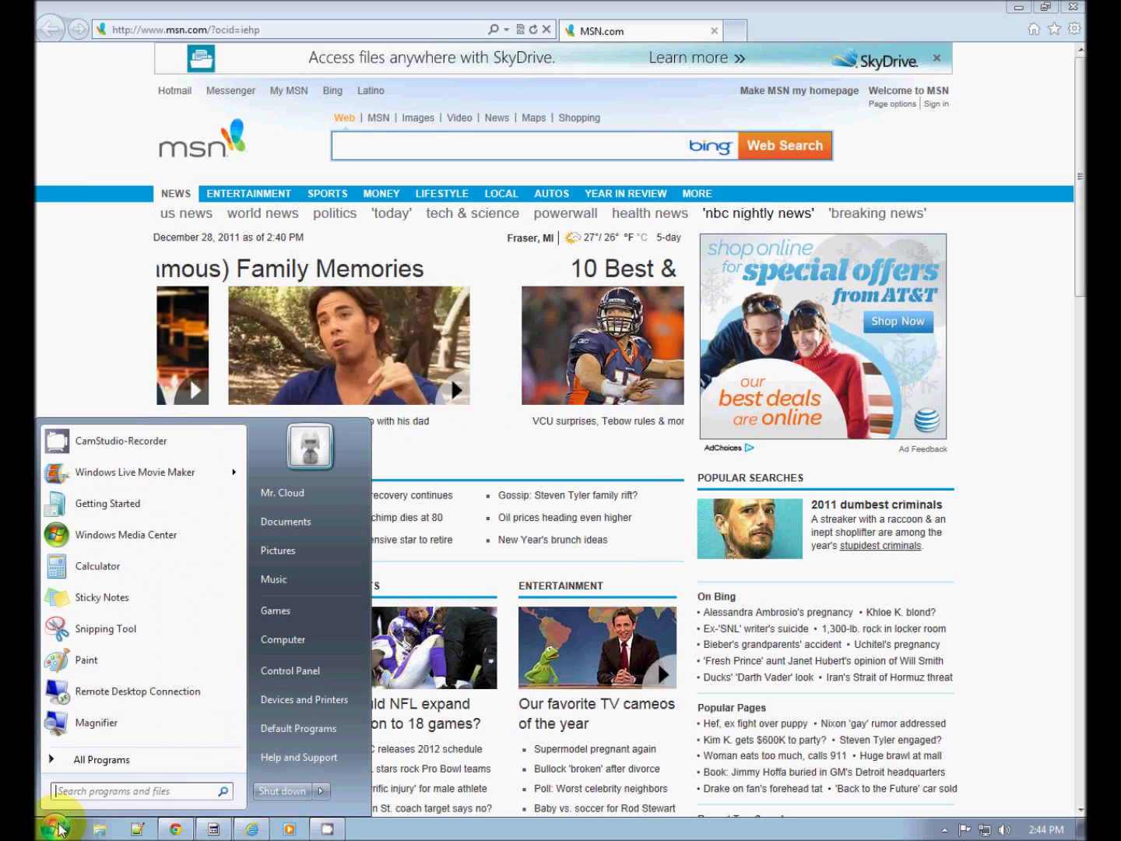
pyautogui.click(95, 760)
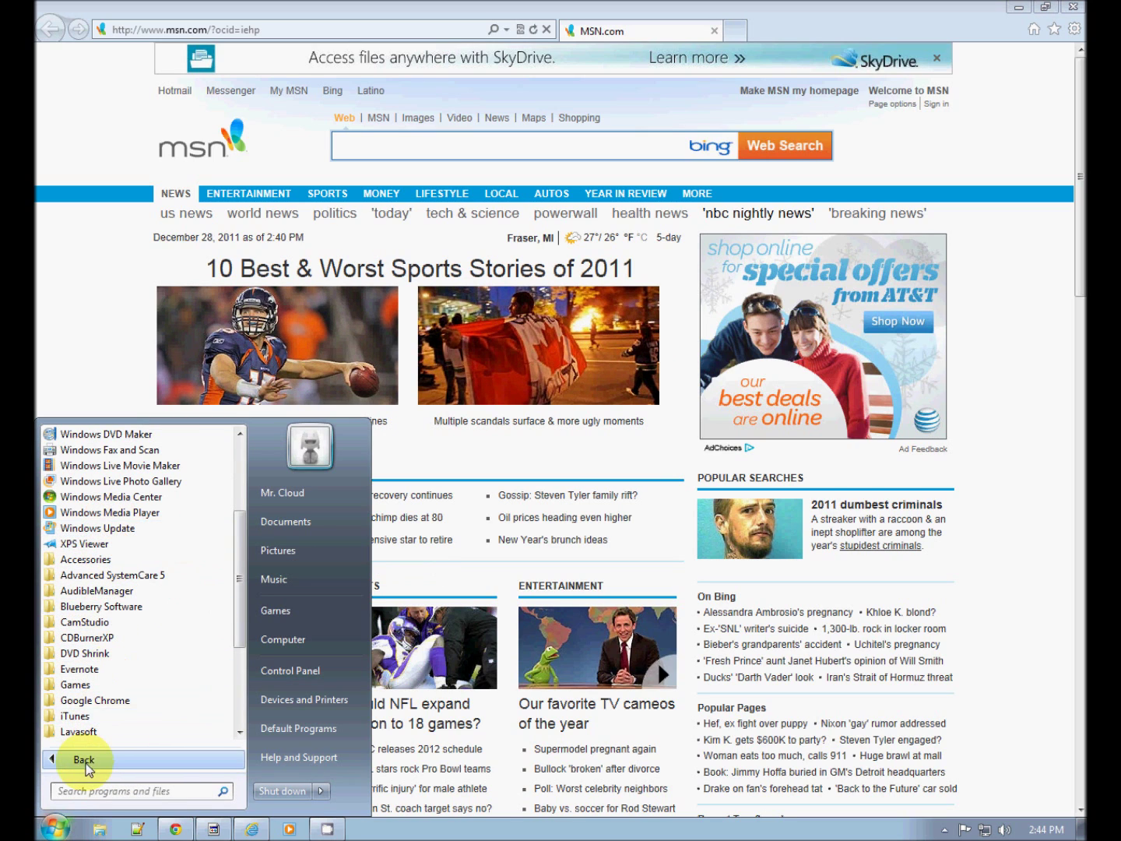
pyautogui.click(61, 760)
pyautogui.click(56, 825)
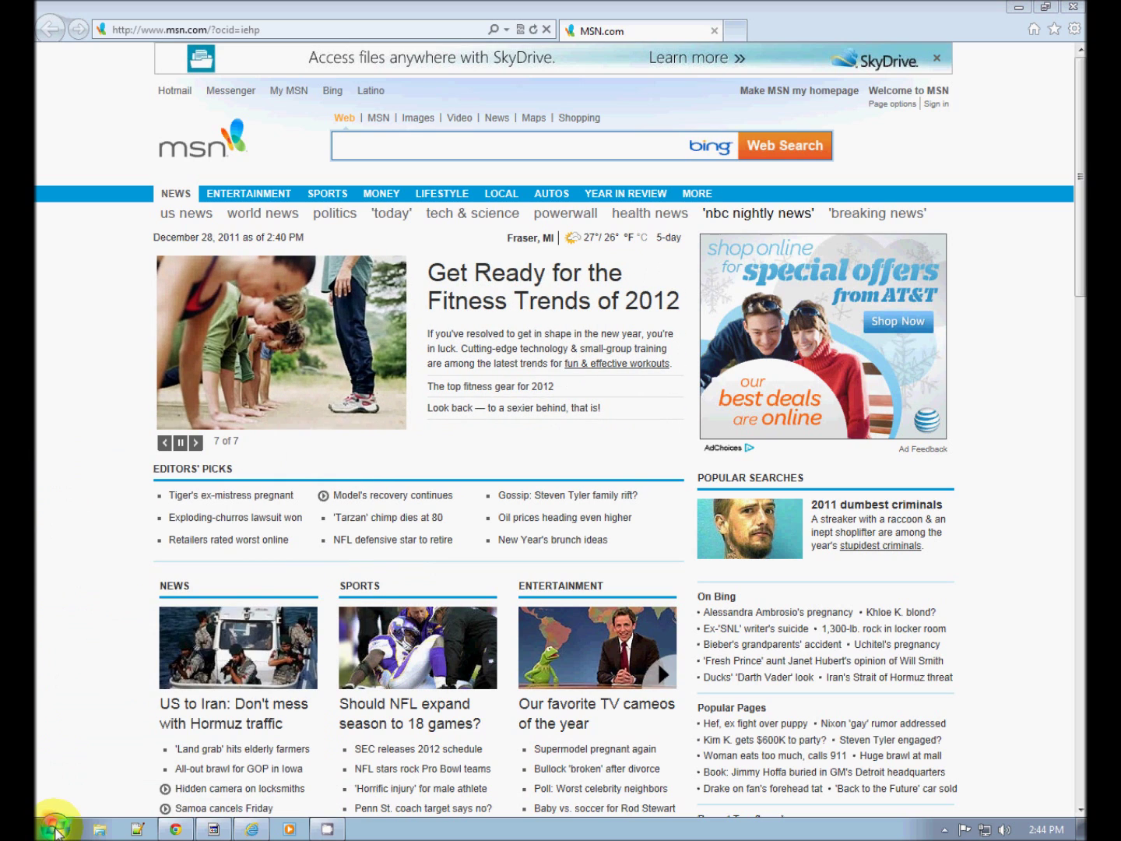
pyautogui.click(53, 822)
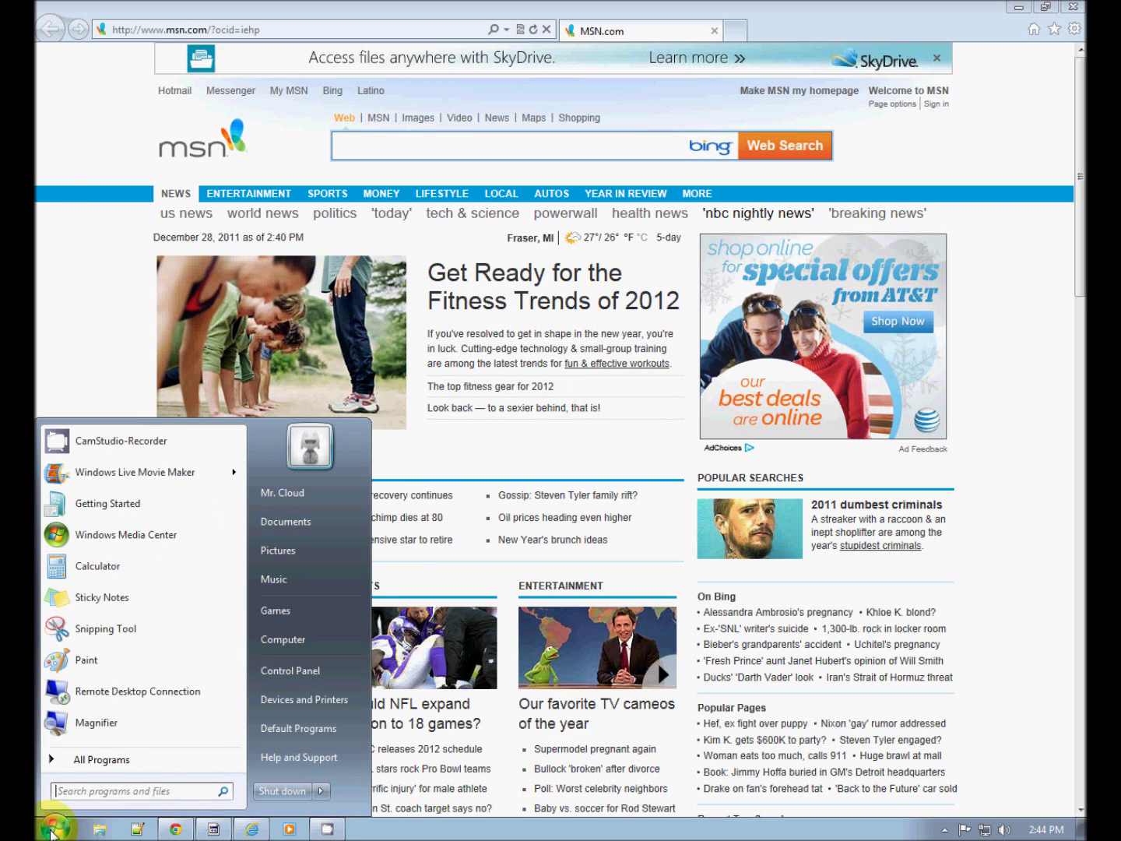
pyautogui.click(77, 762)
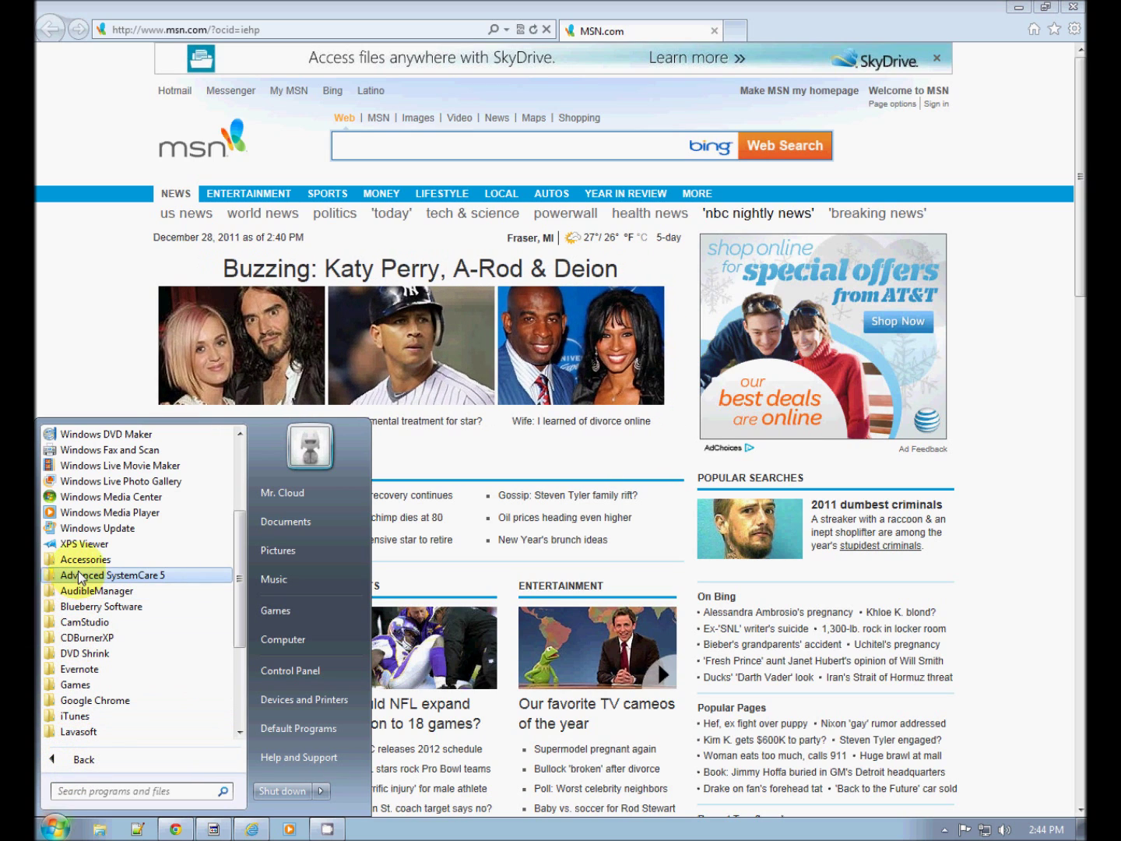
pyautogui.click(97, 527)
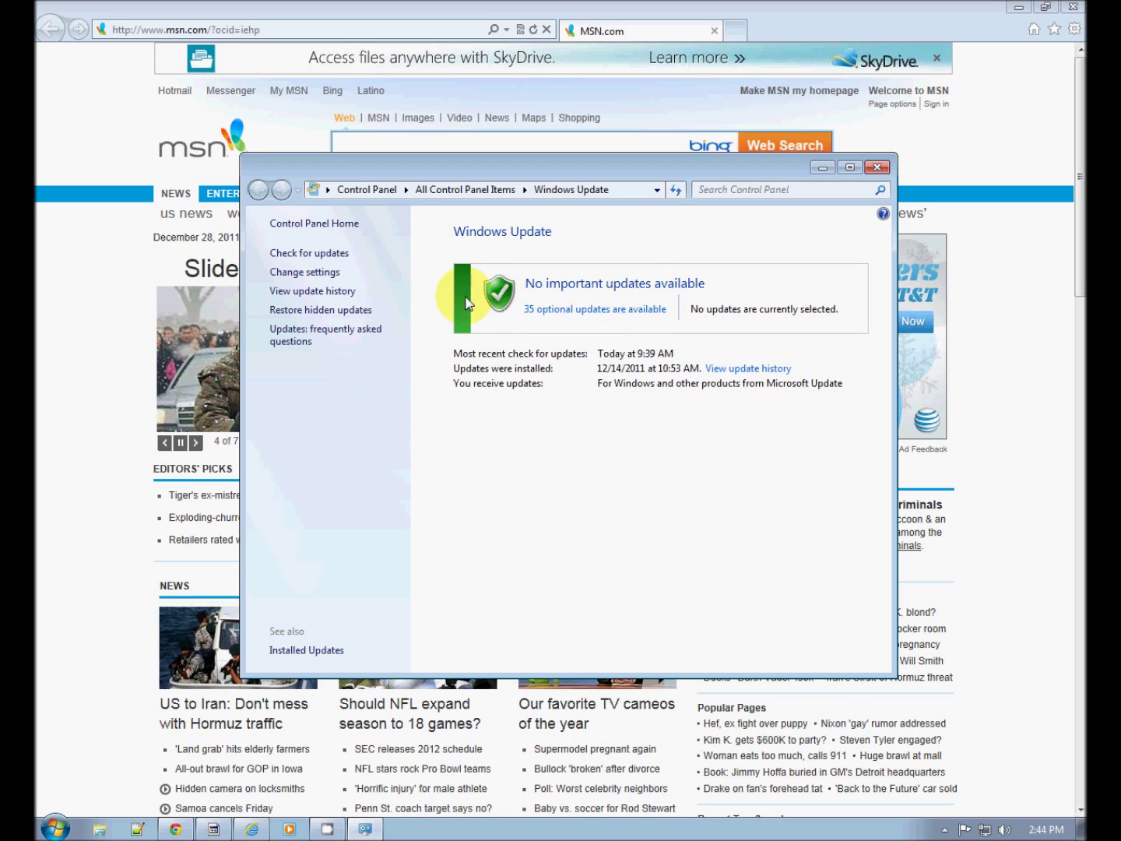
# Step: Select the optional Security Essentials definition update KB2310138, install it, and minimize Windows Update
pyautogui.click(566, 313)
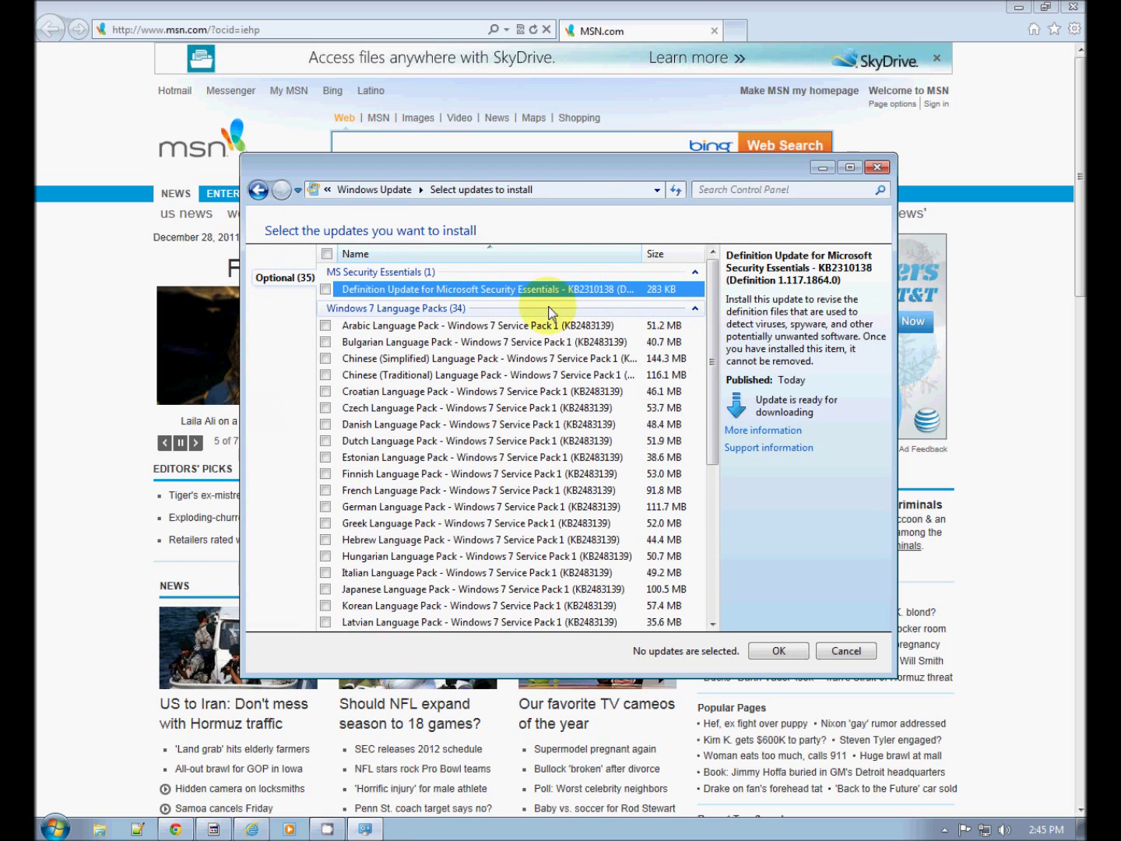
pyautogui.click(325, 289)
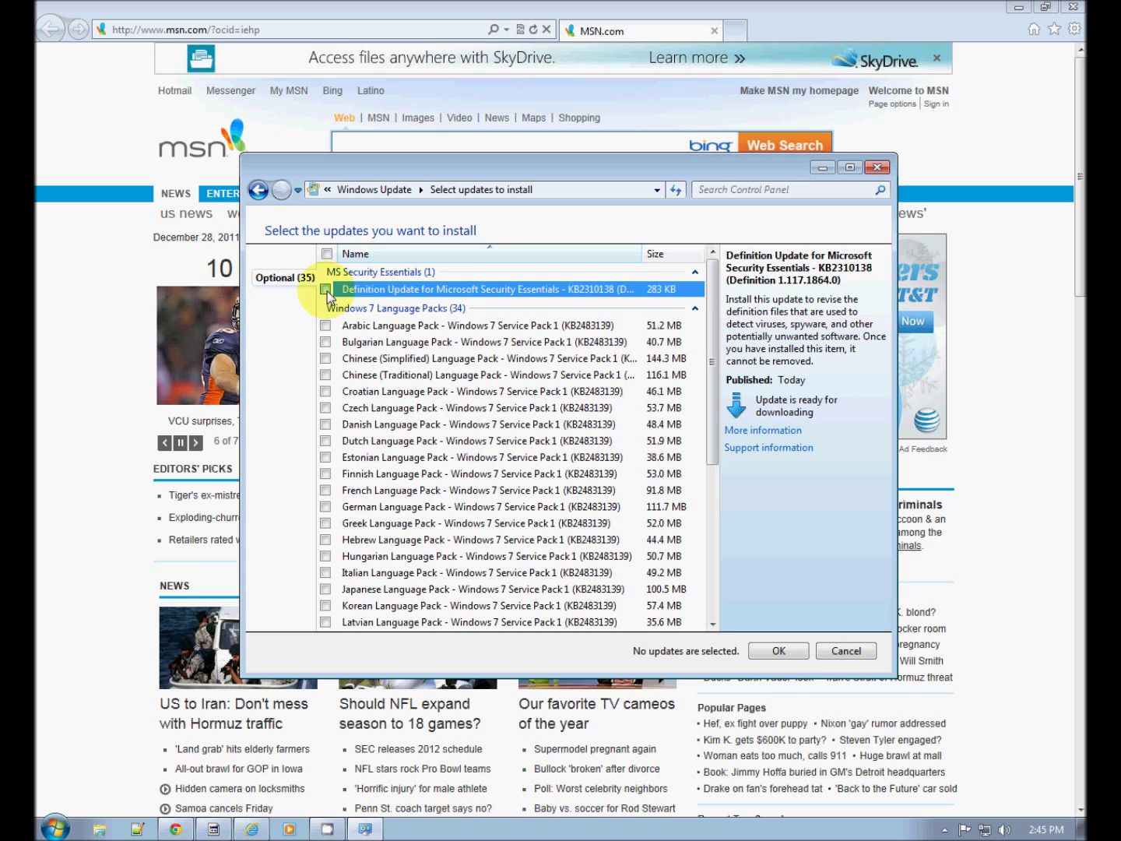
pyautogui.click(777, 651)
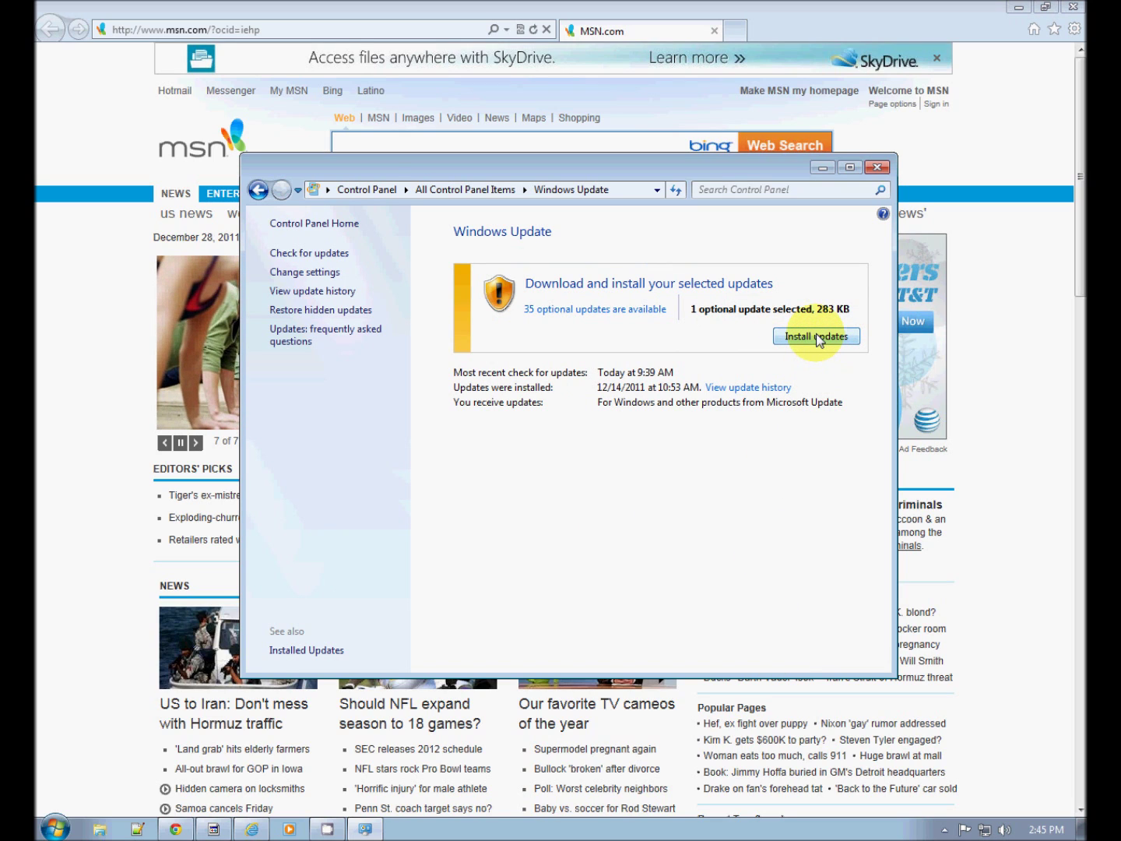
pyautogui.click(818, 337)
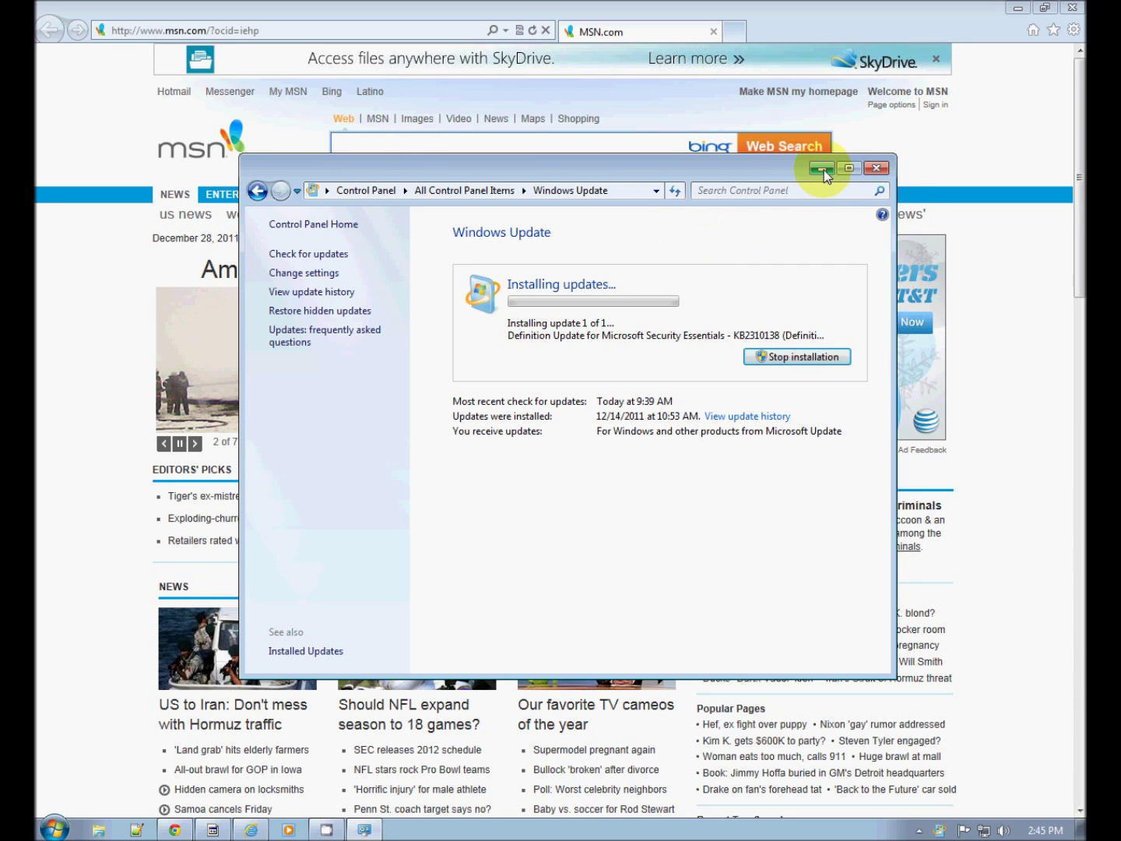
pyautogui.click(824, 170)
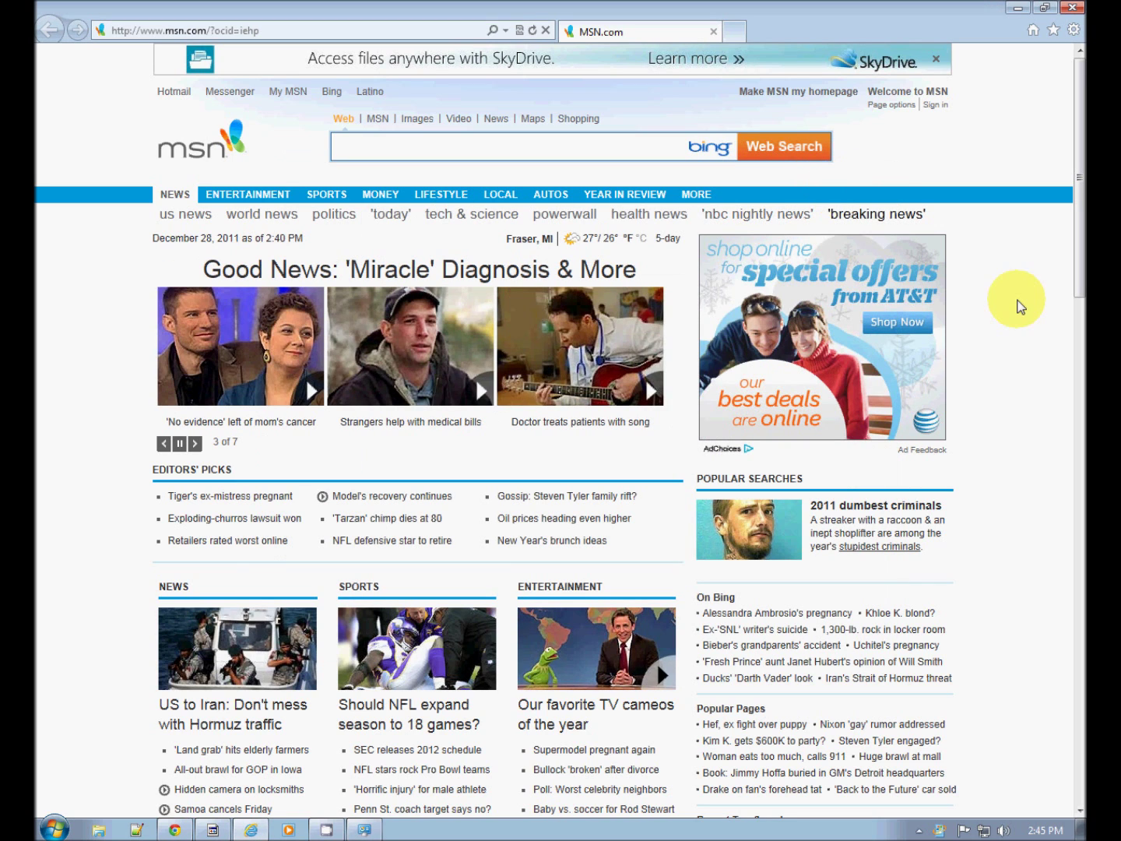